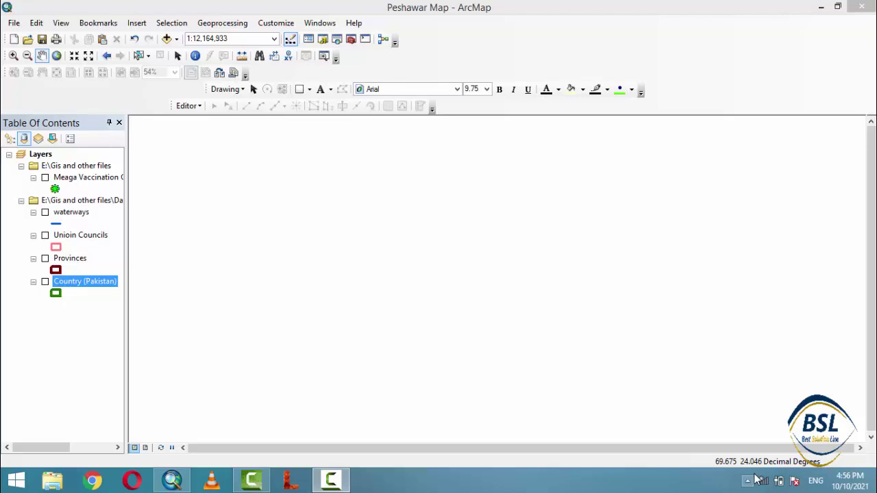
- Turn on the Meaga Vaccination, waterways, Unioin Councils, Provinces and Country (Pakistan) layers
click(45, 178)
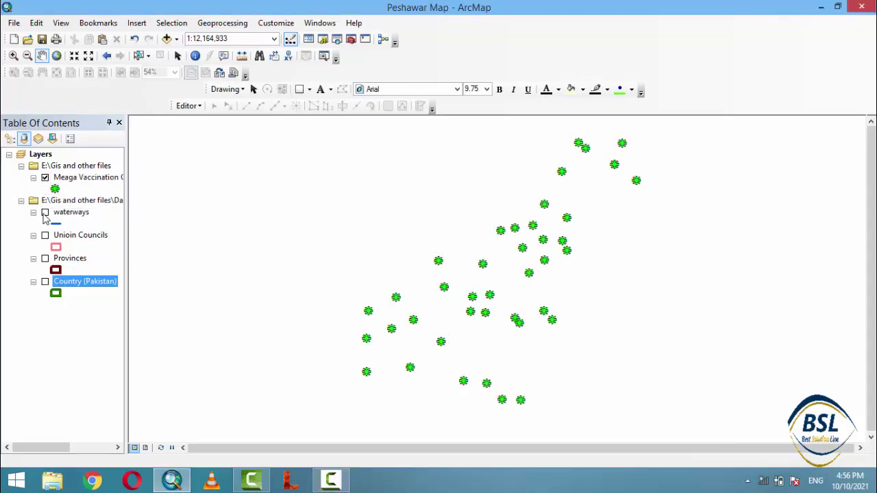
click(46, 213)
click(45, 235)
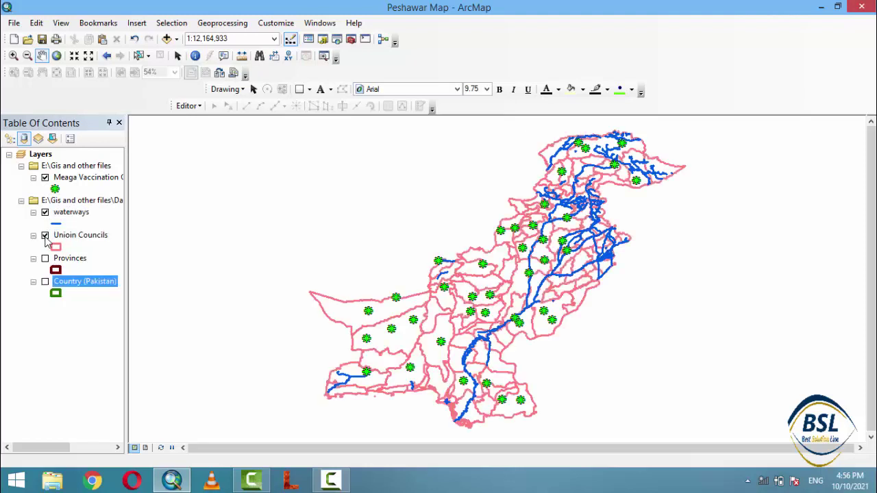
click(46, 259)
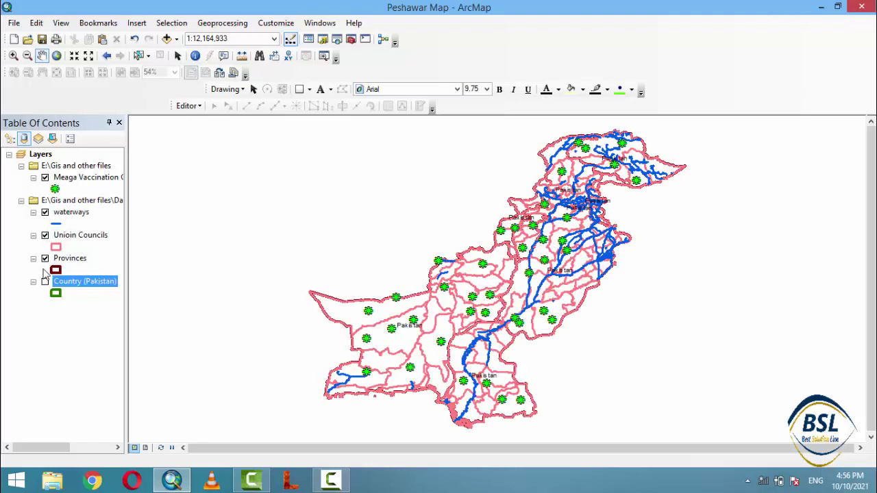
click(45, 283)
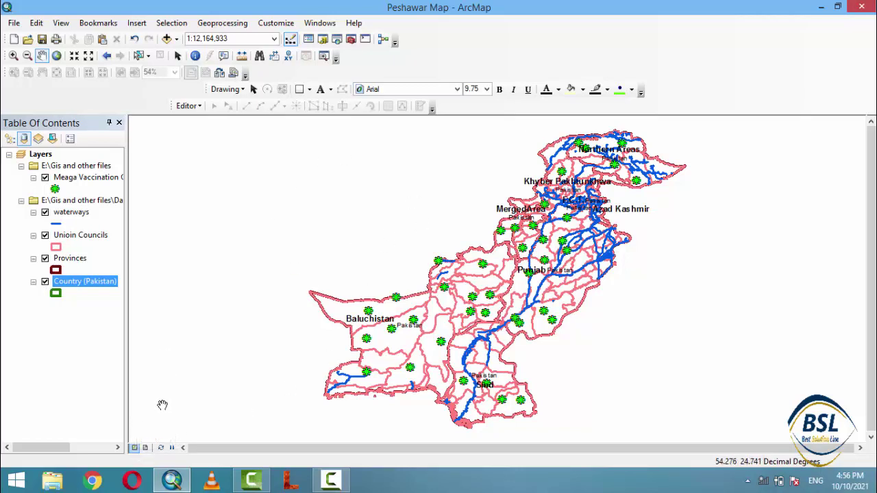
- Switch to Layout View and check the title's Arial 20 text properties without changing them
click(146, 449)
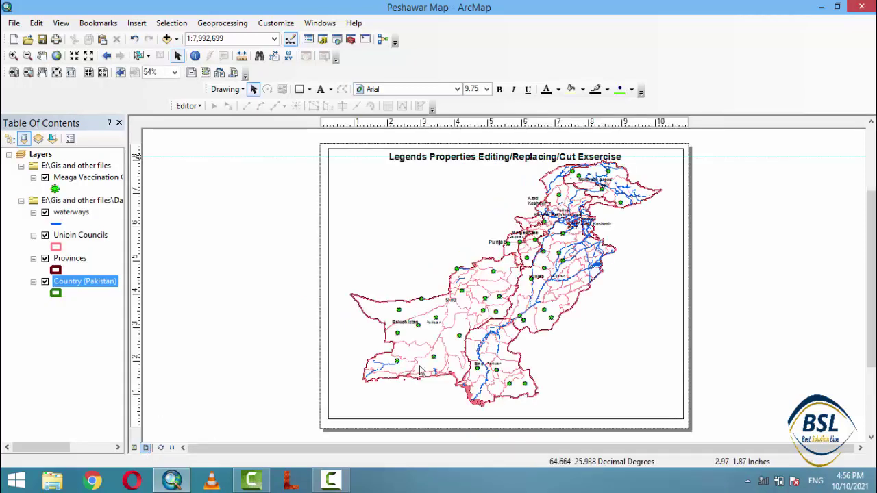
click(446, 159)
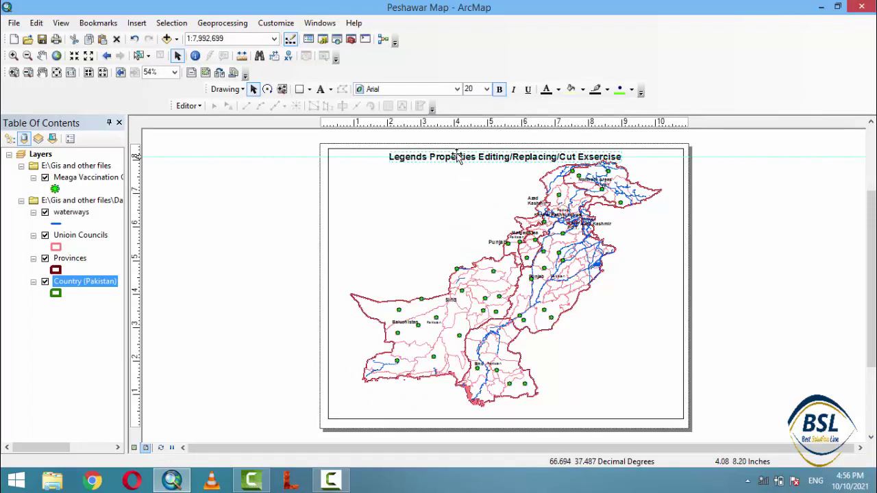
double_click(460, 161)
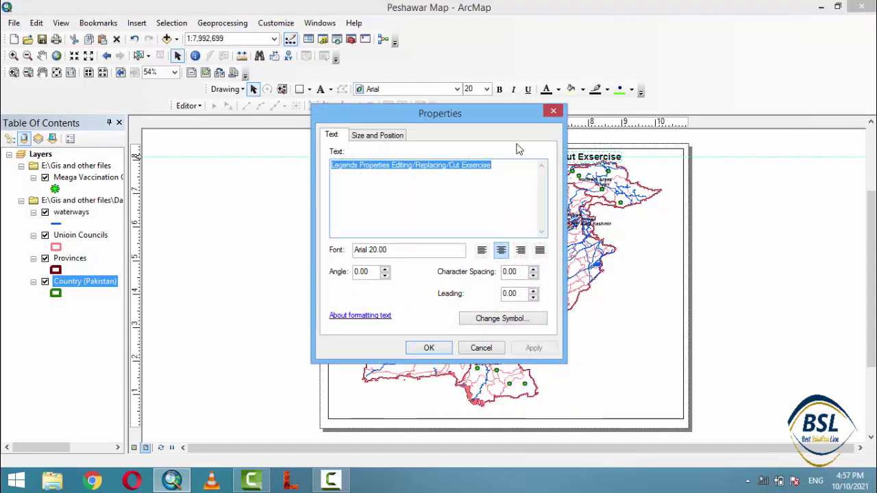
click(553, 112)
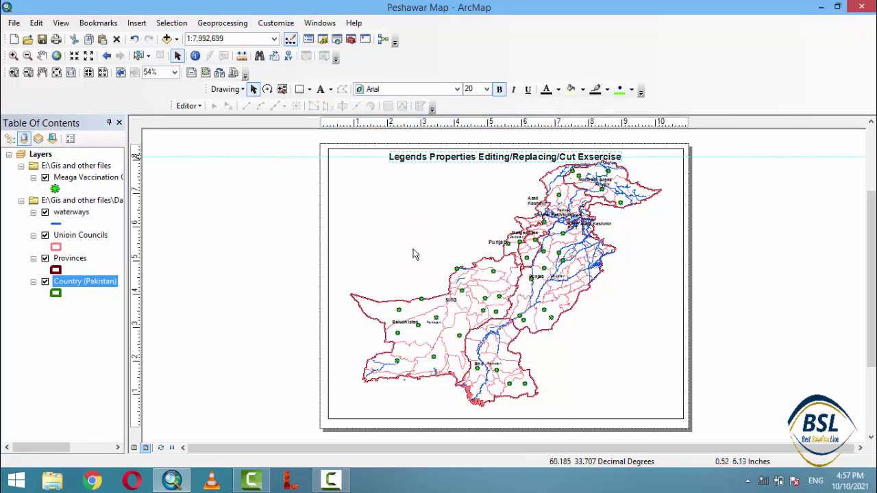
- Insert an ESRI North 4 north arrow and place it beside Pakistan's northern tip
click(137, 25)
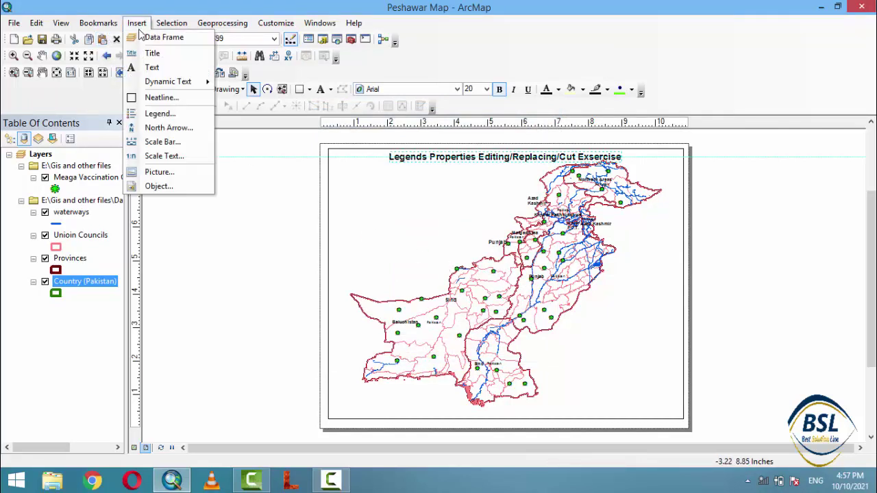
click(165, 129)
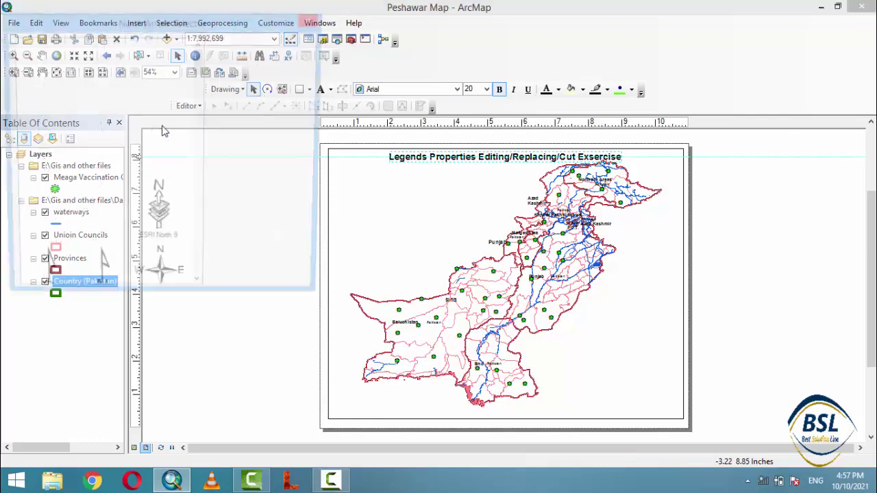
click(40, 135)
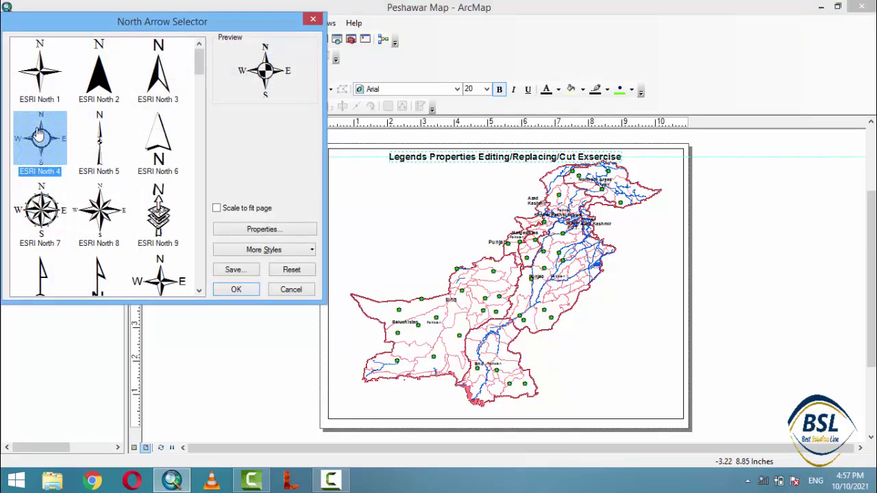
click(251, 290)
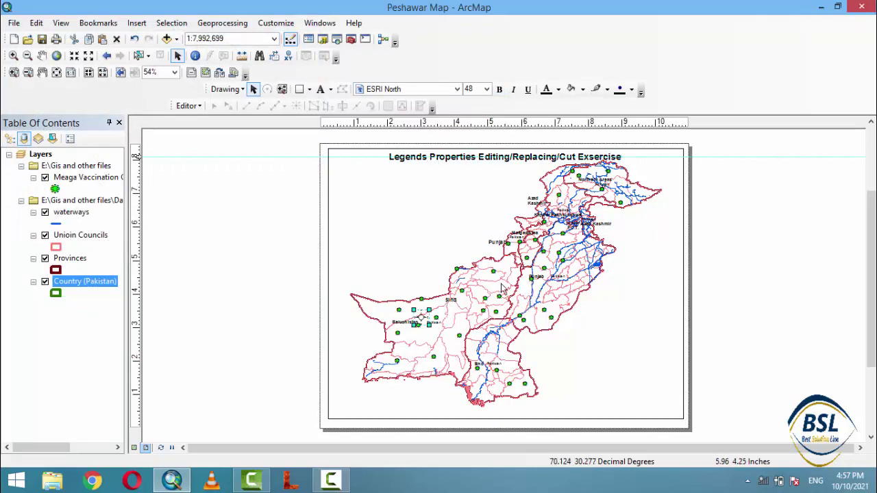
drag(419, 315, 635, 250)
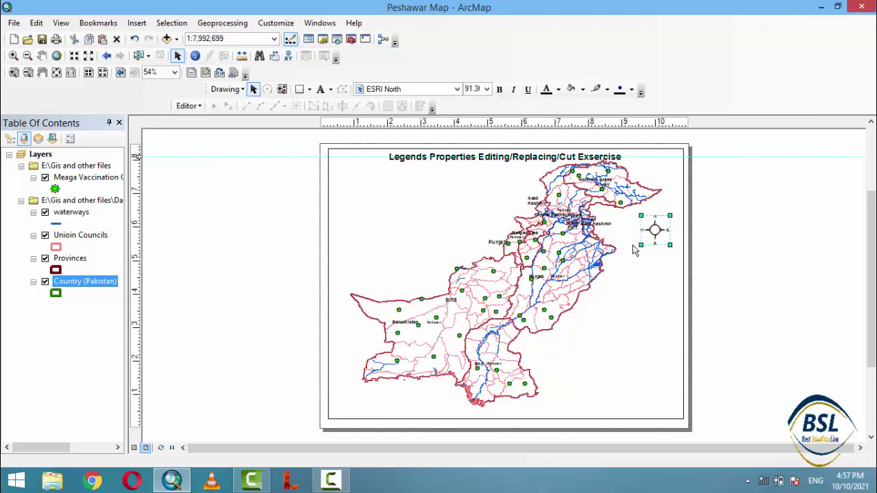
- Insert a scale bar in the Alternating Scale Bar 1 style
click(136, 24)
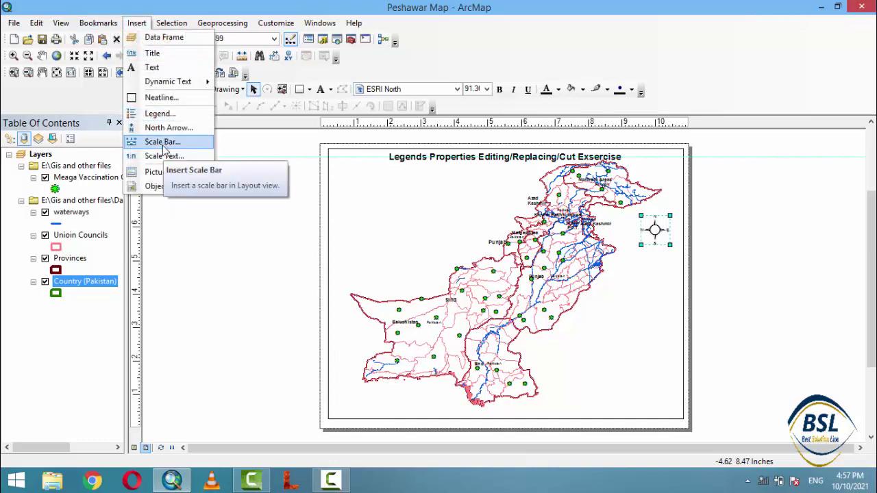
click(164, 142)
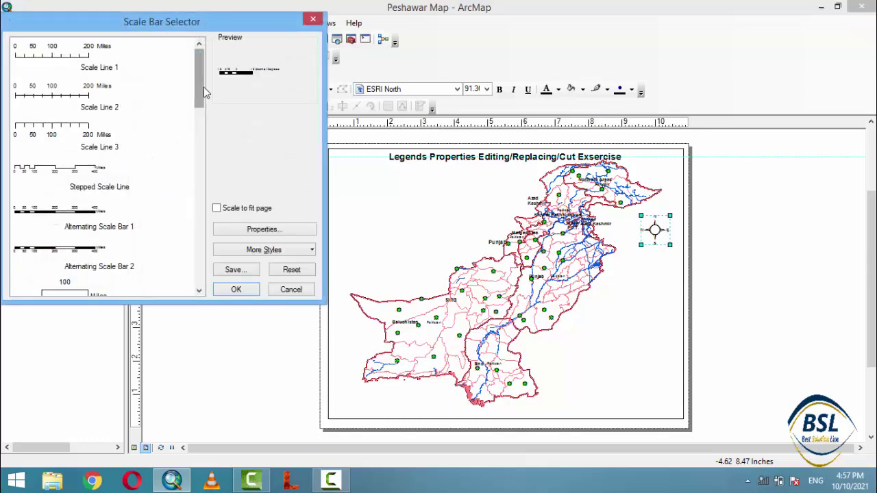
mouse_move(198, 91)
mouse_down()
mouse_move(208, 175)
mouse_move(191, 93)
mouse_up()
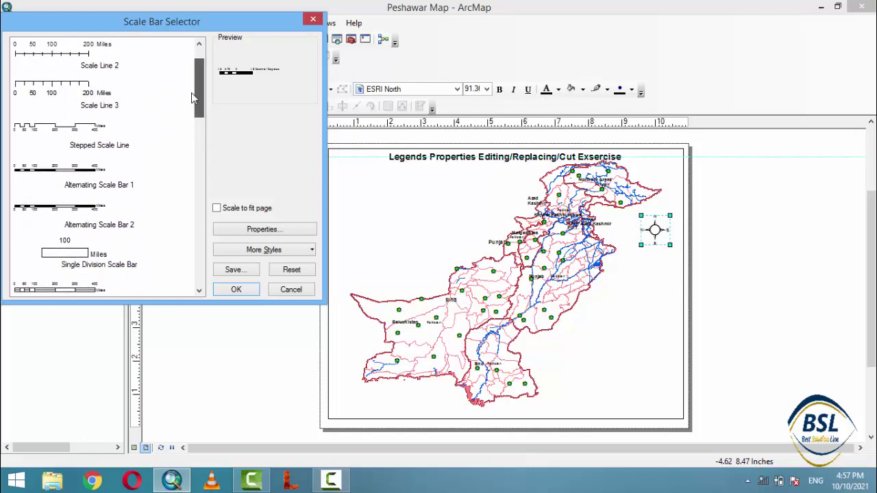
click(83, 168)
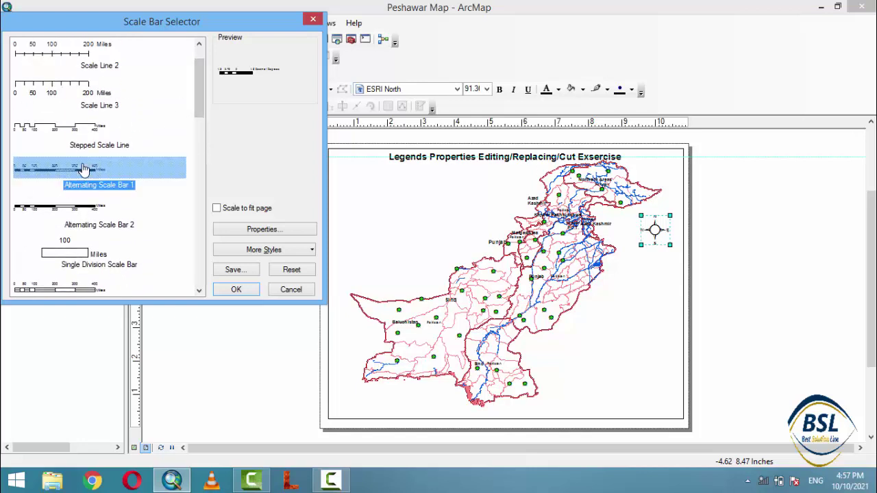
click(237, 291)
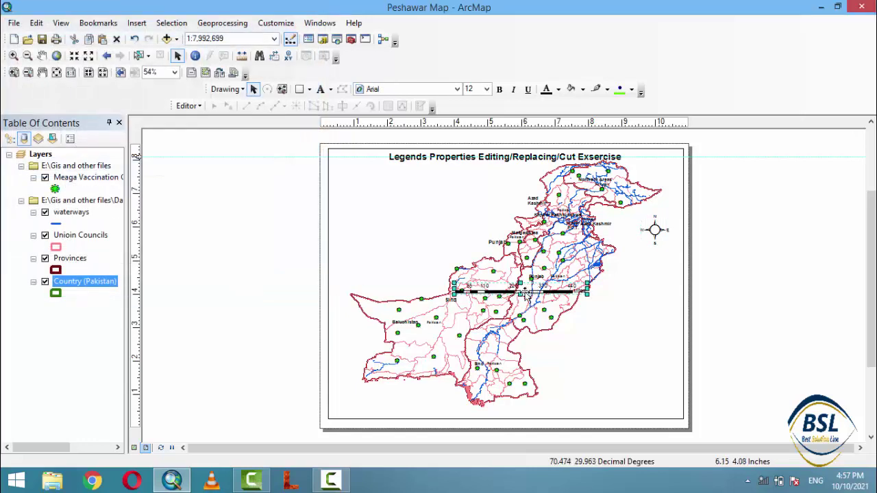
- Move the scale bar to the page's bottom-left and widen it to read 0–600 Miles
drag(522, 295, 445, 346)
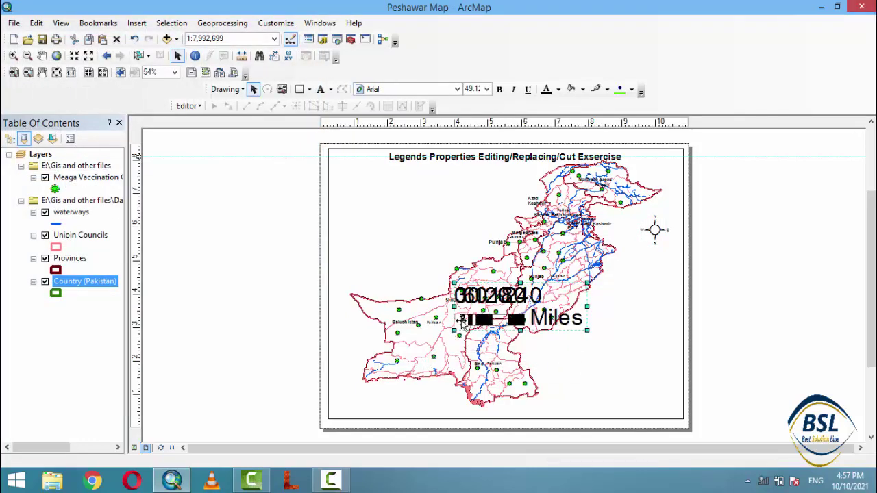
key(ctrl+z)
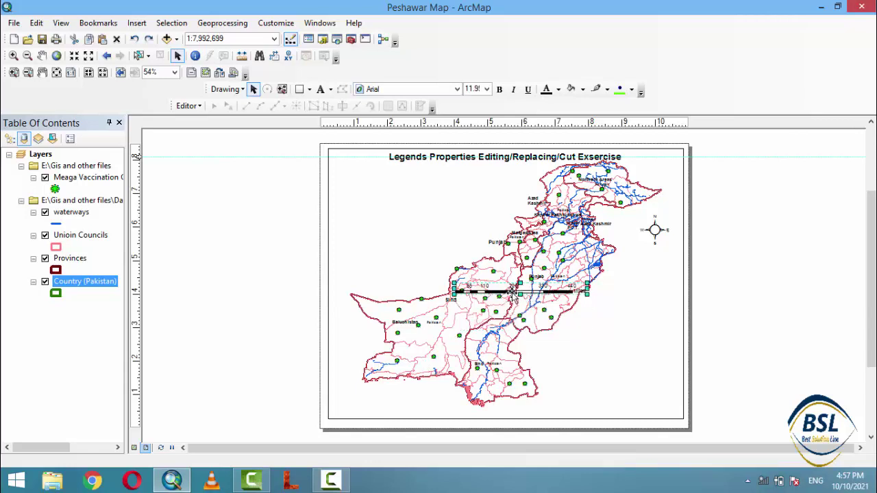
drag(469, 315, 411, 416)
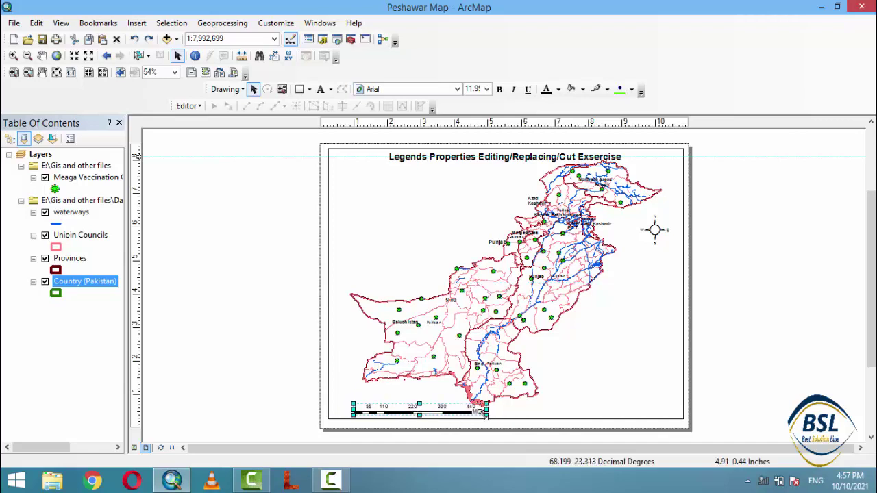
drag(487, 409, 497, 413)
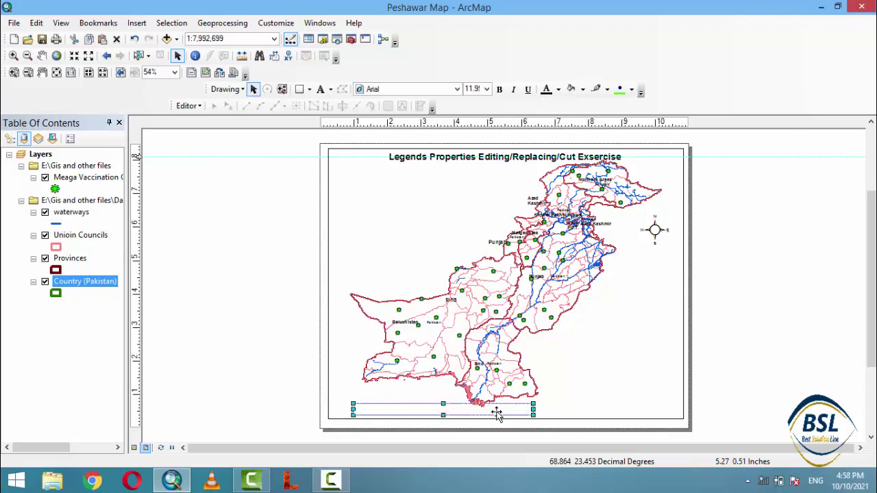
click(609, 395)
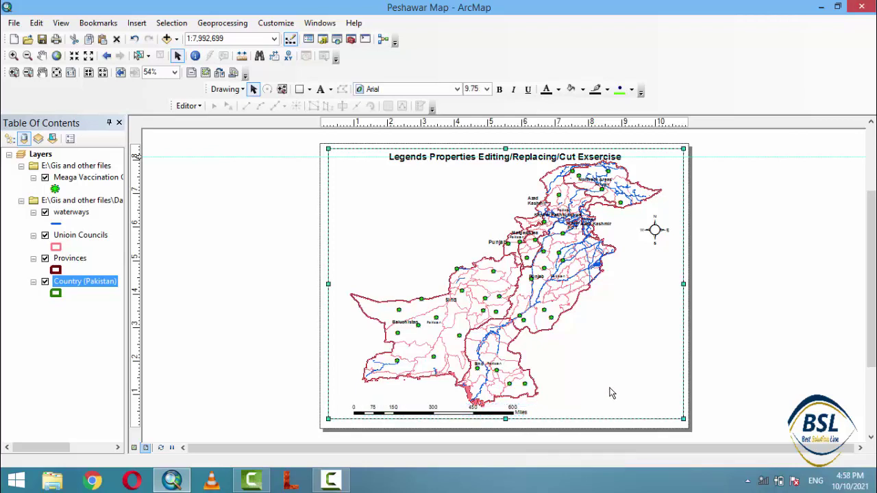
- In the Legend Wizard, move Meaga Vaccination Center to the bottom, then back to the top
click(136, 23)
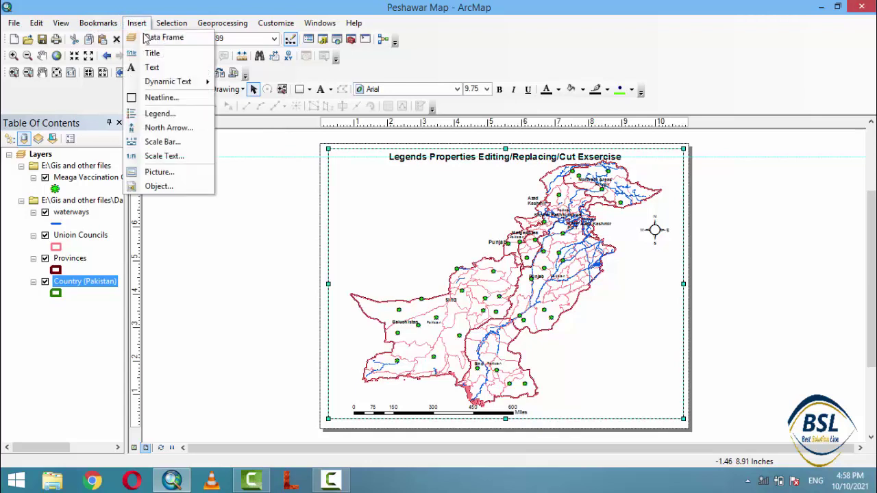
click(160, 114)
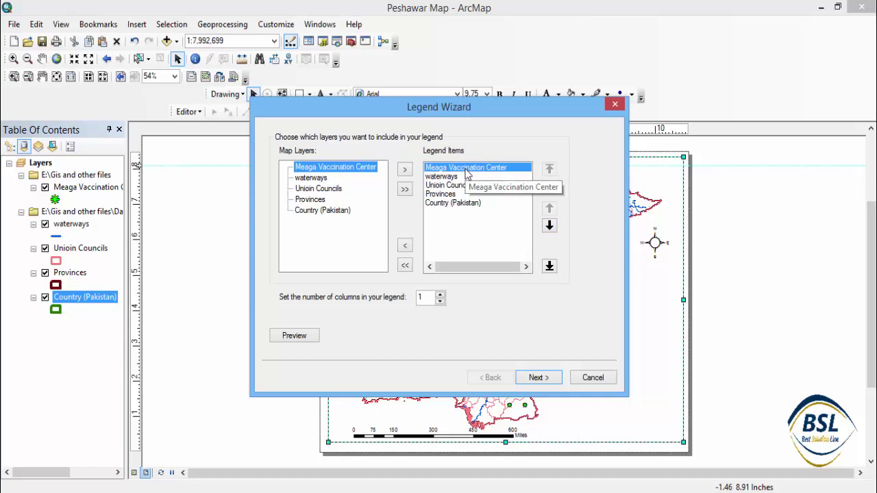
click(549, 226)
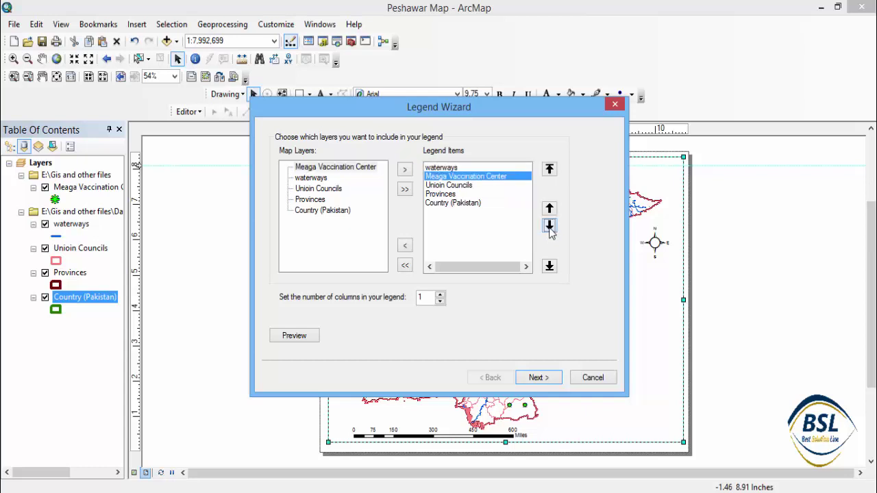
click(550, 226)
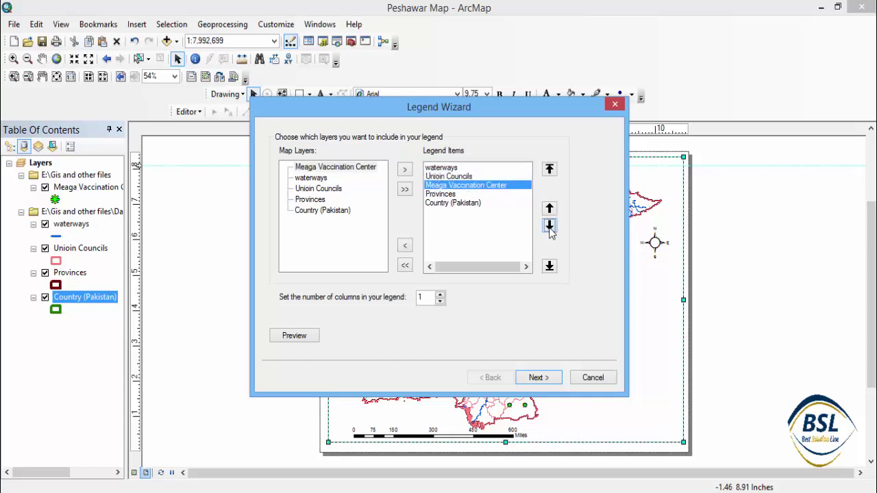
click(549, 226)
click(550, 226)
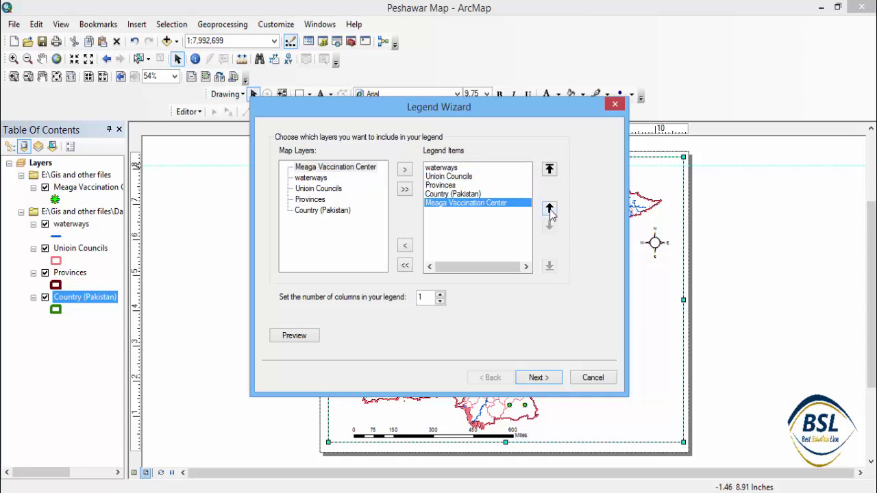
click(550, 209)
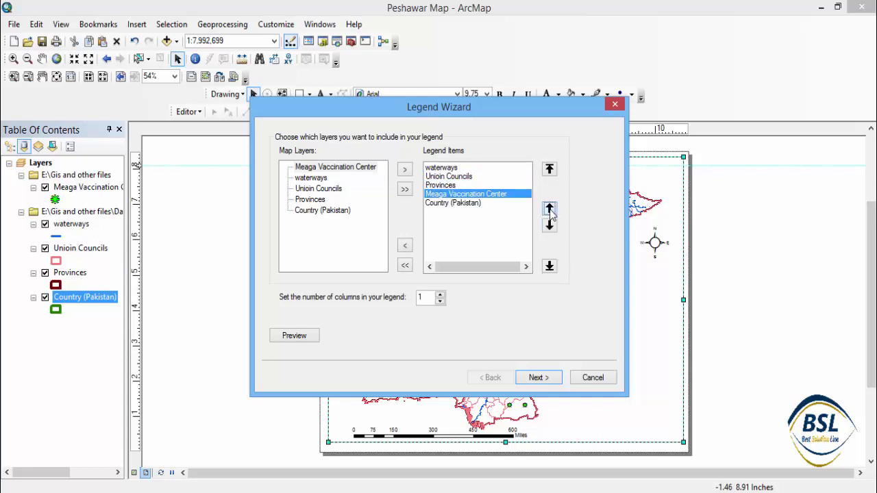
click(550, 209)
click(550, 209)
click(550, 209)
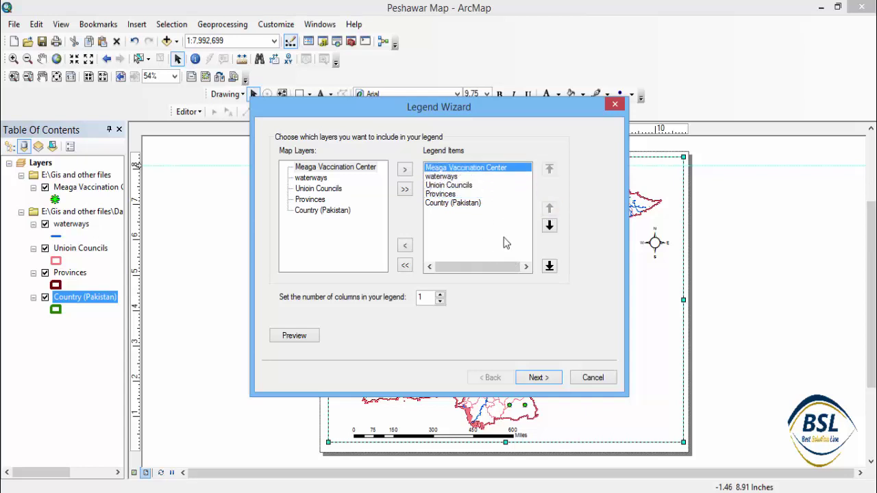
- Keep the title 'Legend', accept default frame, patch and spacing settings, and finish the legend
click(536, 378)
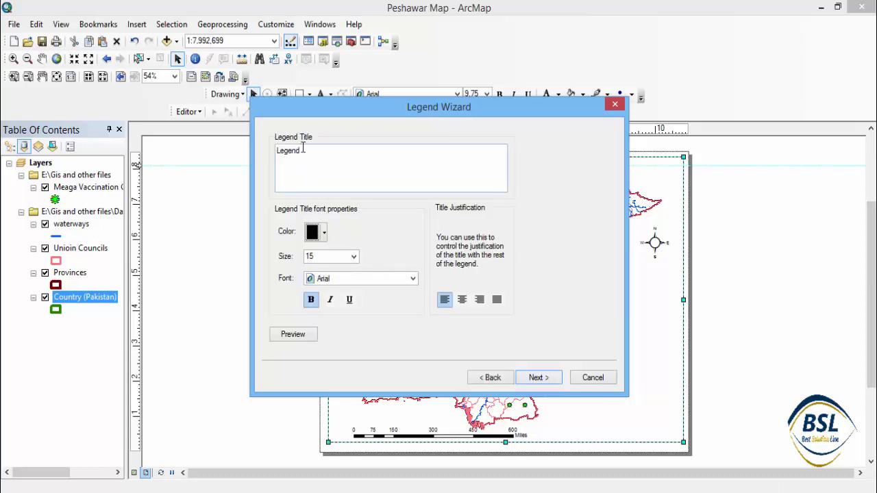
drag(303, 151, 274, 153)
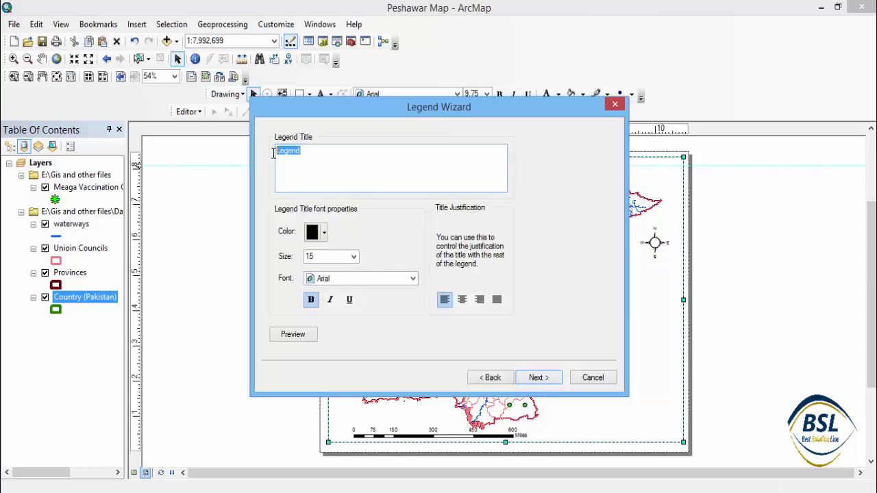
click(322, 152)
drag(302, 150, 271, 150)
click(540, 378)
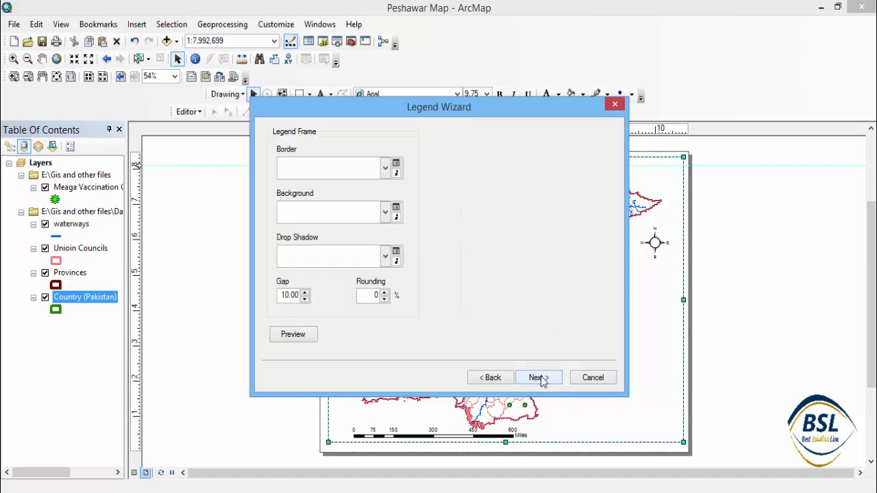
click(538, 377)
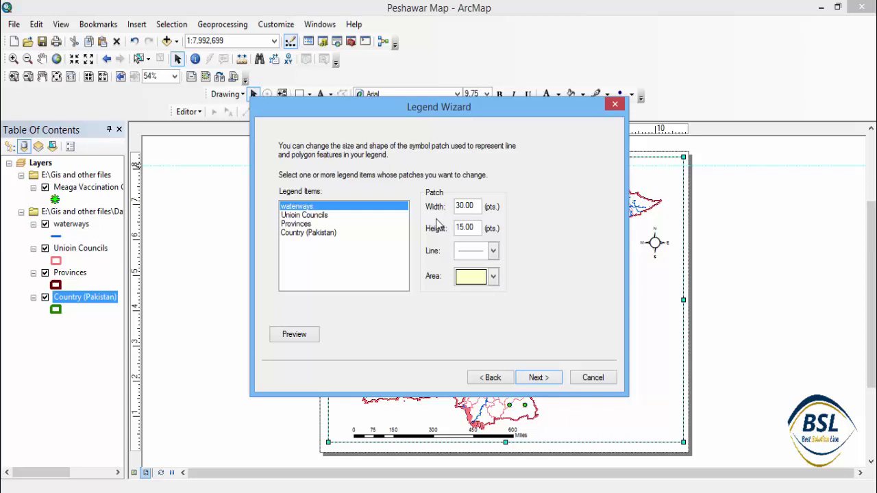
click(547, 381)
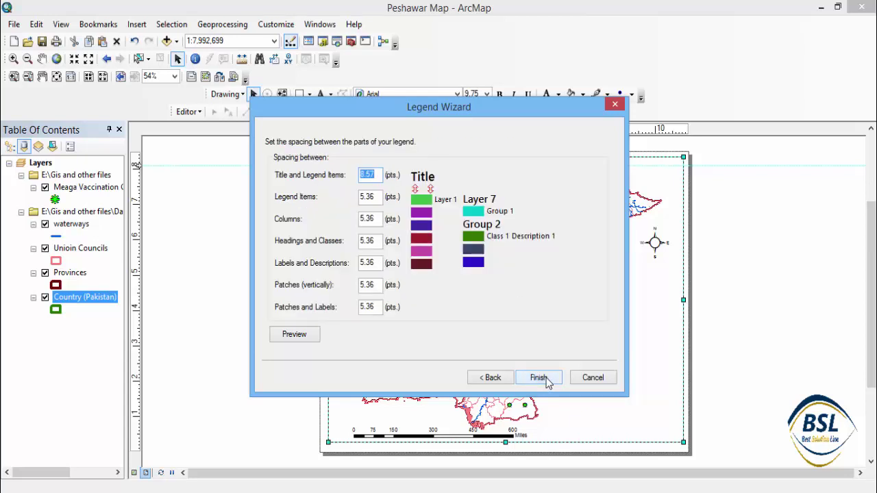
click(538, 378)
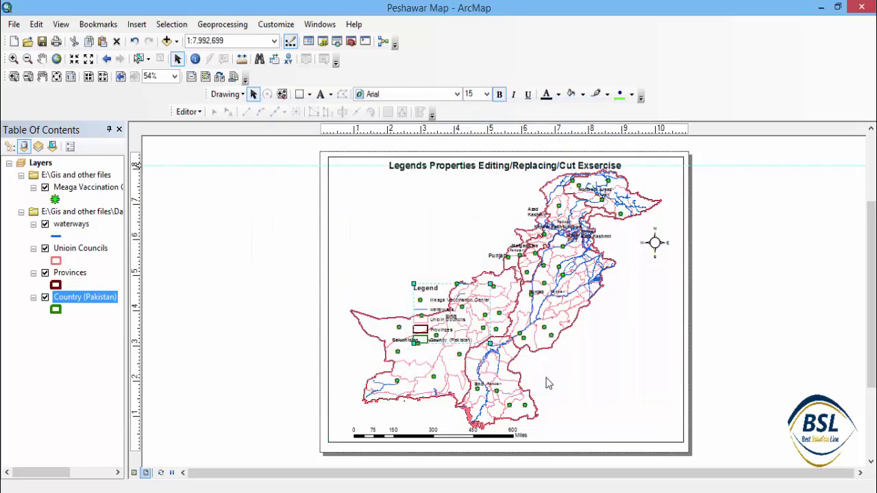
- Drag the legend to the layout's lower-right corner, right of the scale bar
drag(426, 320, 607, 379)
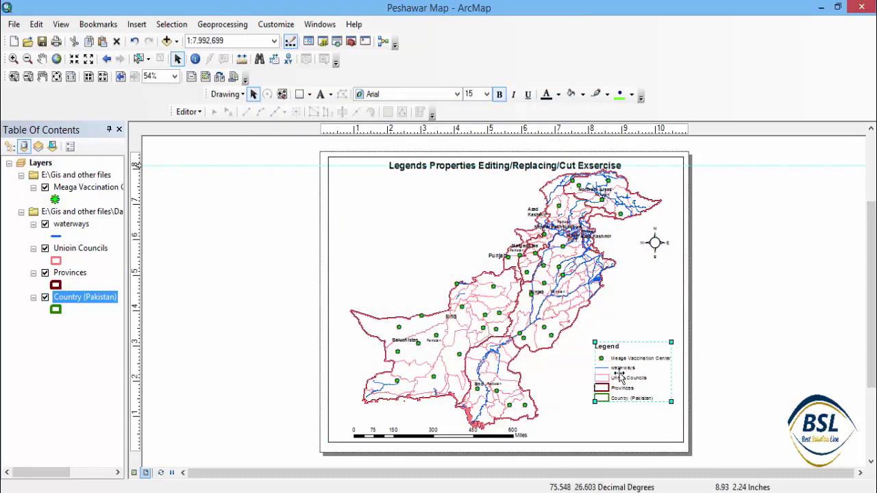
drag(622, 354, 623, 316)
mouse_move(623, 355)
mouse_down()
mouse_move(625, 411)
mouse_move(626, 328)
mouse_move(623, 363)
mouse_up()
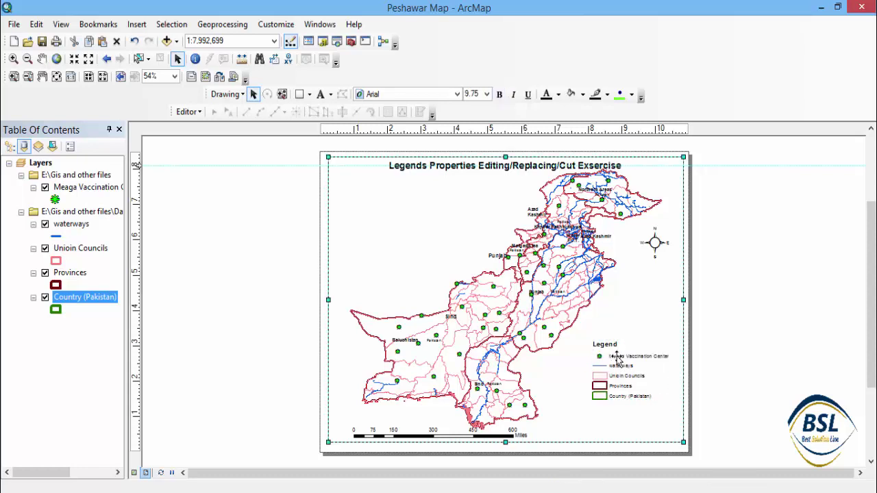
click(618, 359)
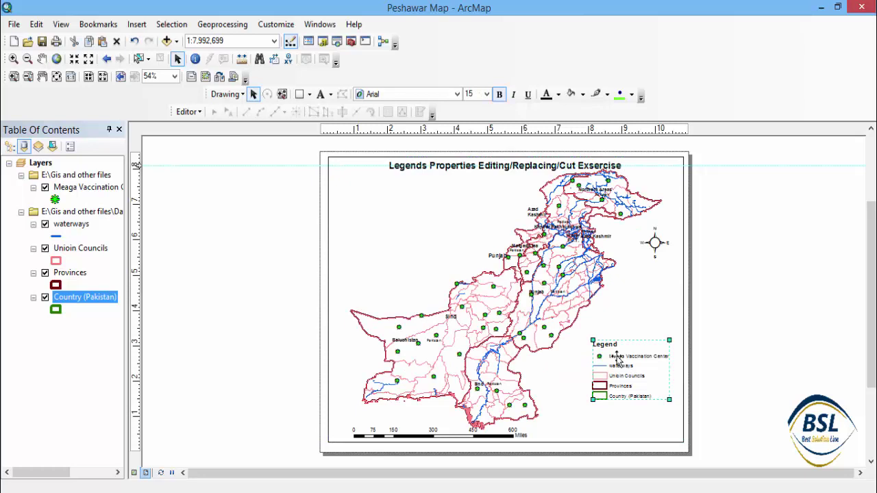
- Convert the legend to graphics and ungroup it into separate title, symbol and label items
right_click(617, 359)
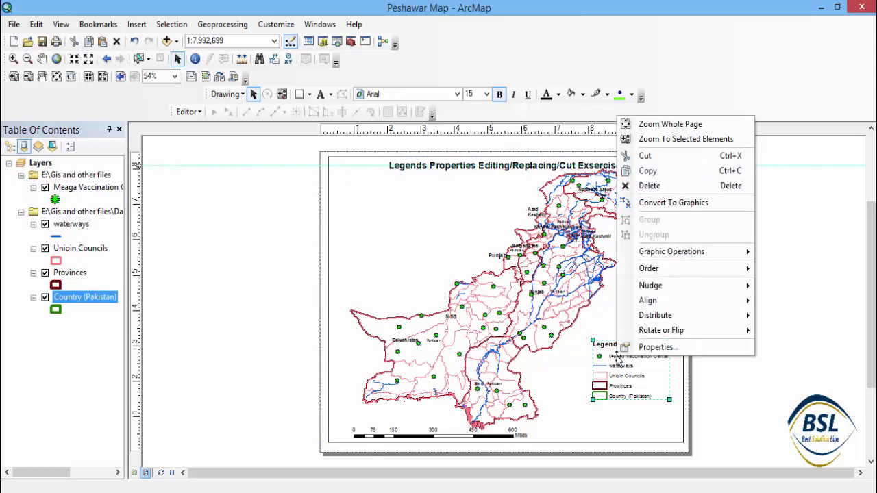
click(655, 202)
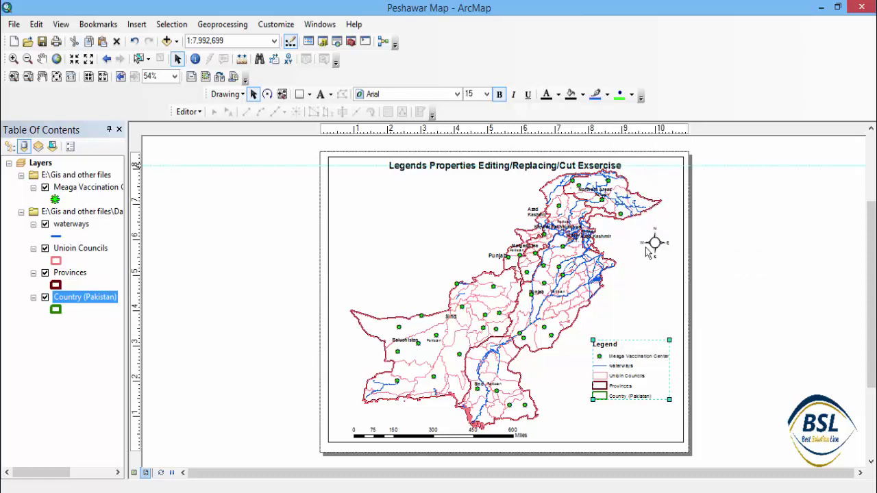
right_click(630, 357)
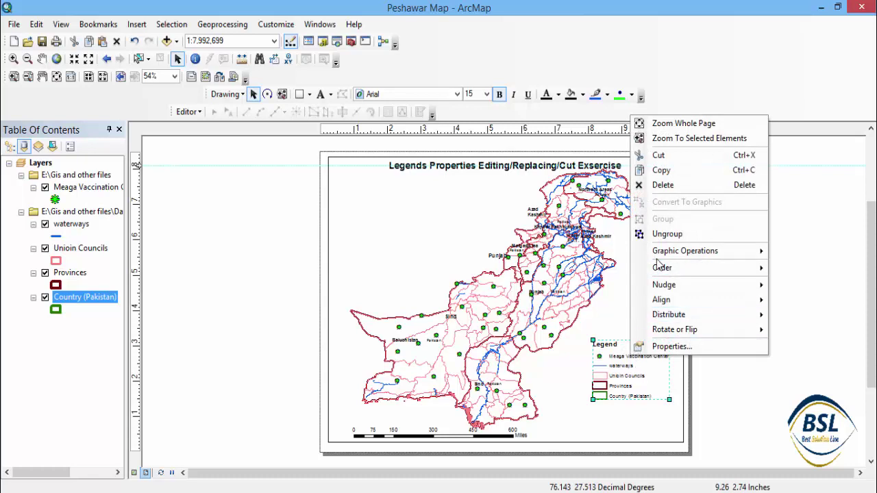
click(666, 234)
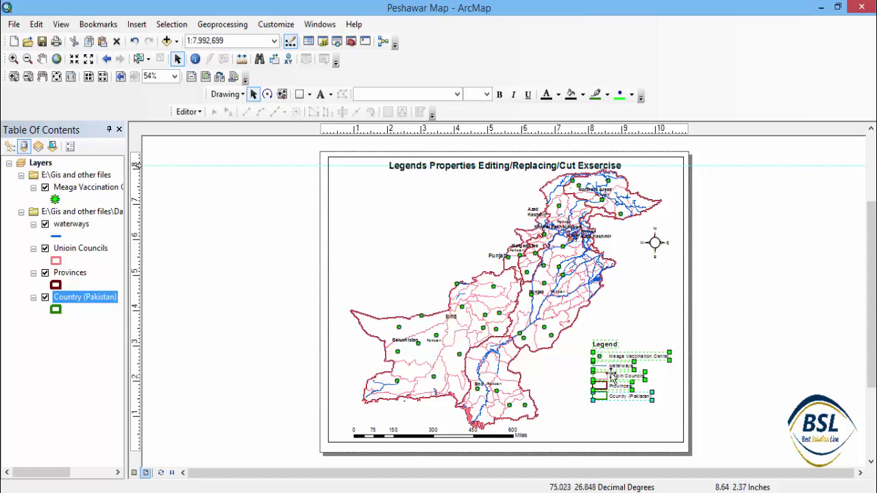
- Move the Legend title, Meaga Vaccination Center and waterways entries up into a tight stack
click(651, 320)
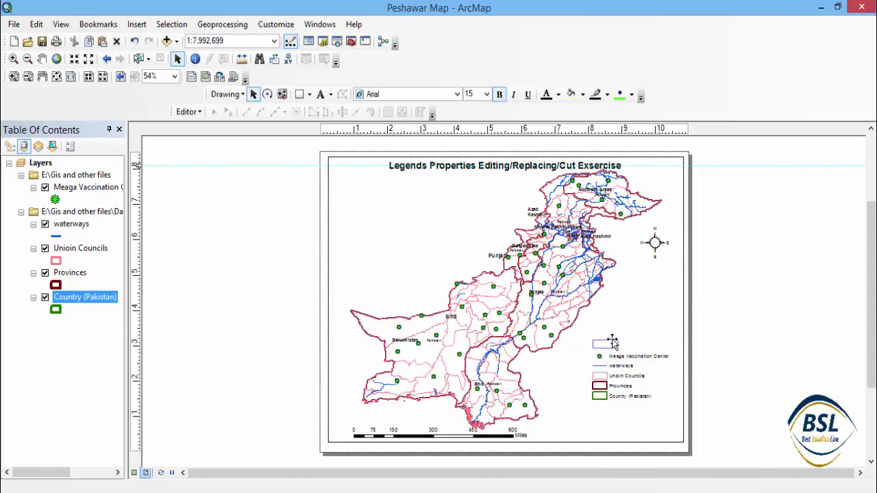
drag(610, 346, 630, 322)
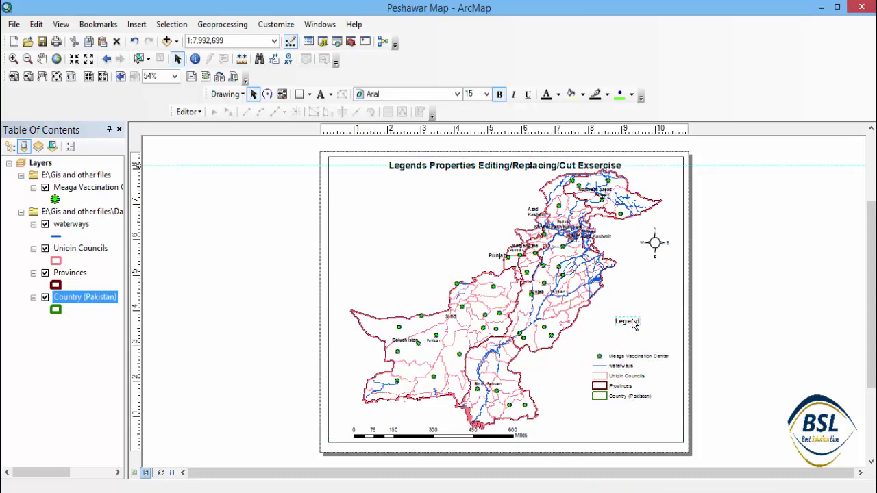
click(625, 359)
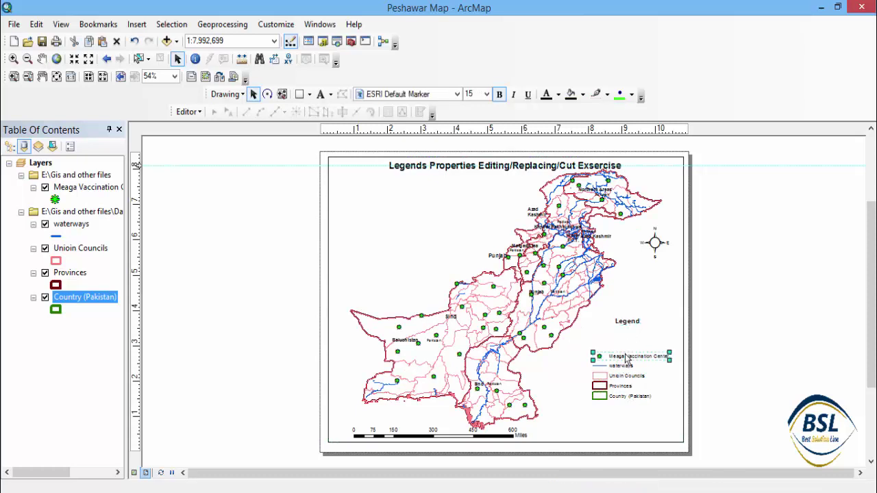
drag(625, 359, 628, 334)
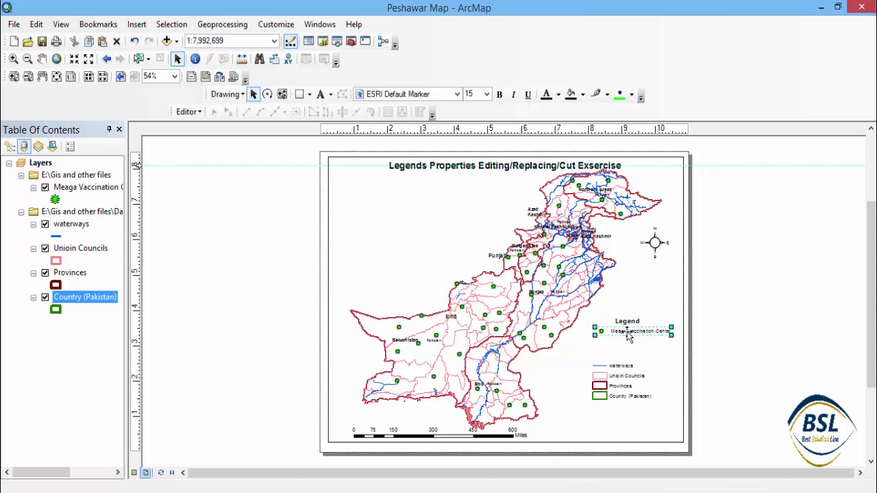
click(619, 366)
drag(619, 366, 625, 347)
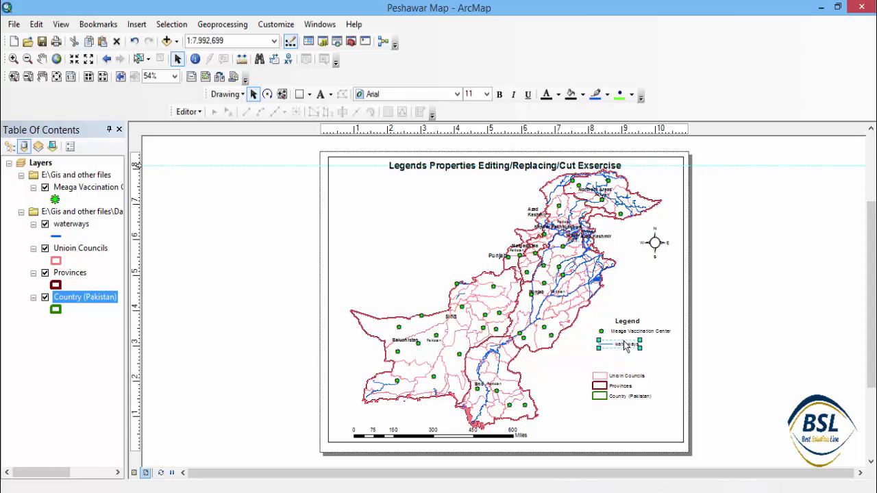
- Move Unioin Councils, Provinces and Country (Pakistan) up to stack evenly beneath waterways
click(619, 376)
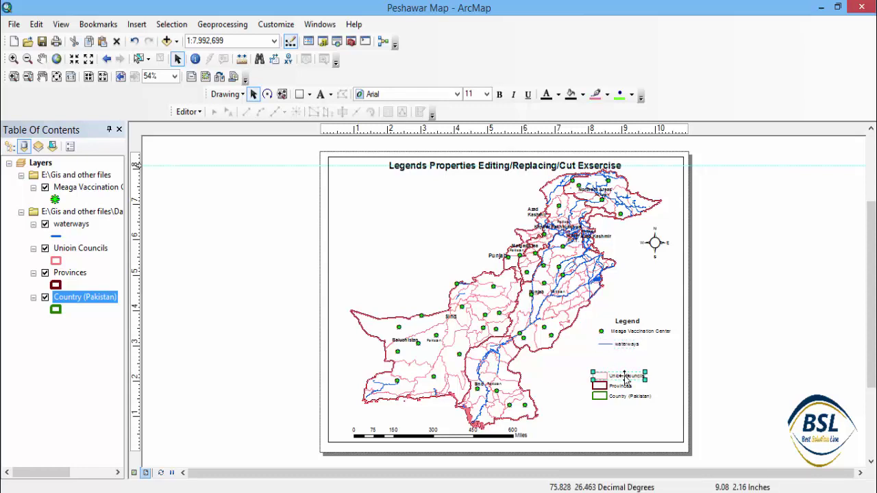
drag(625, 378, 634, 357)
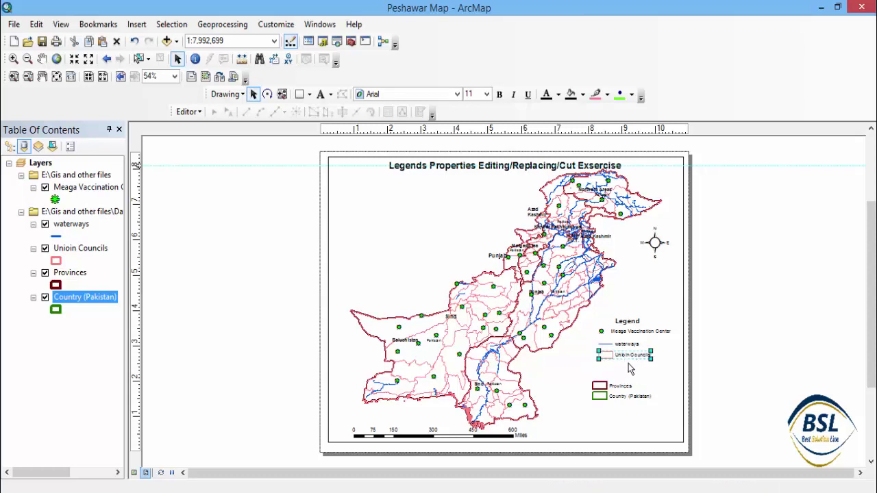
click(620, 391)
drag(620, 387, 626, 366)
click(618, 397)
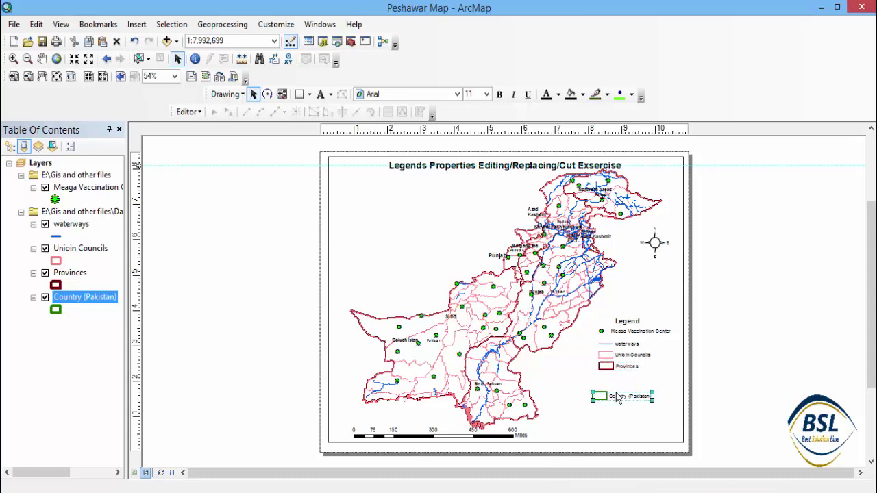
drag(618, 397, 625, 381)
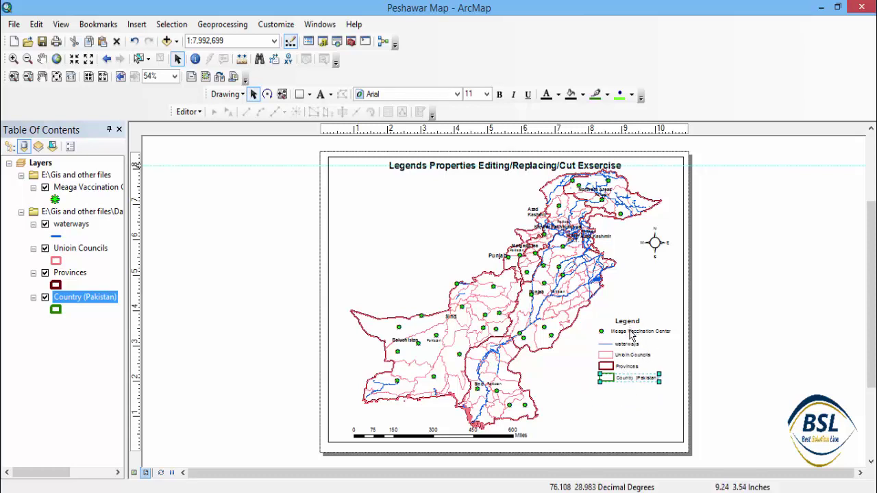
click(635, 406)
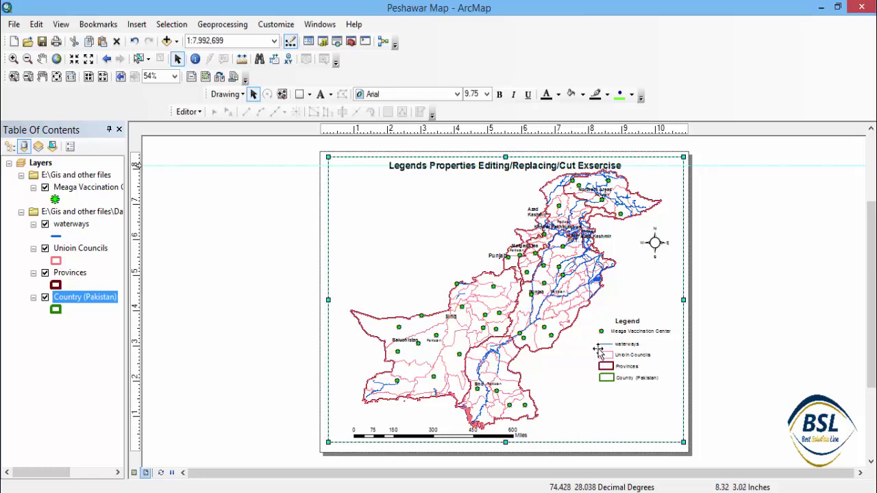
- Select the Legend title and all five entries and group them into one element
click(626, 322)
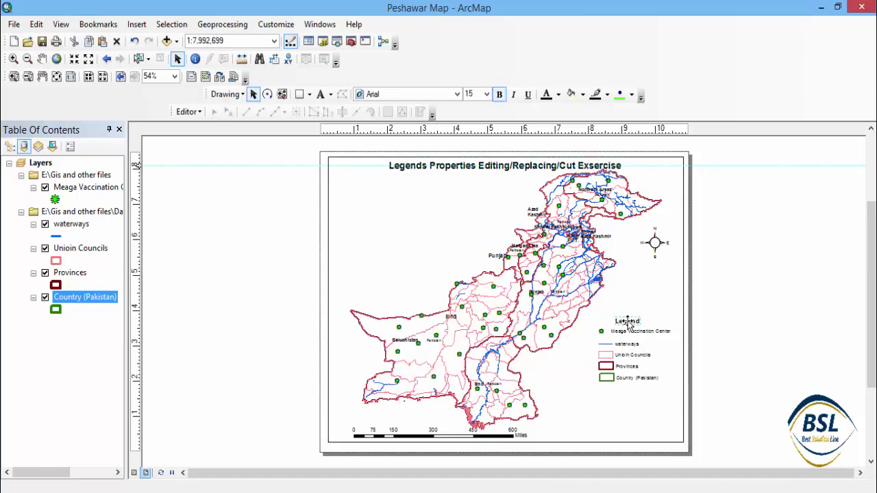
click(629, 331)
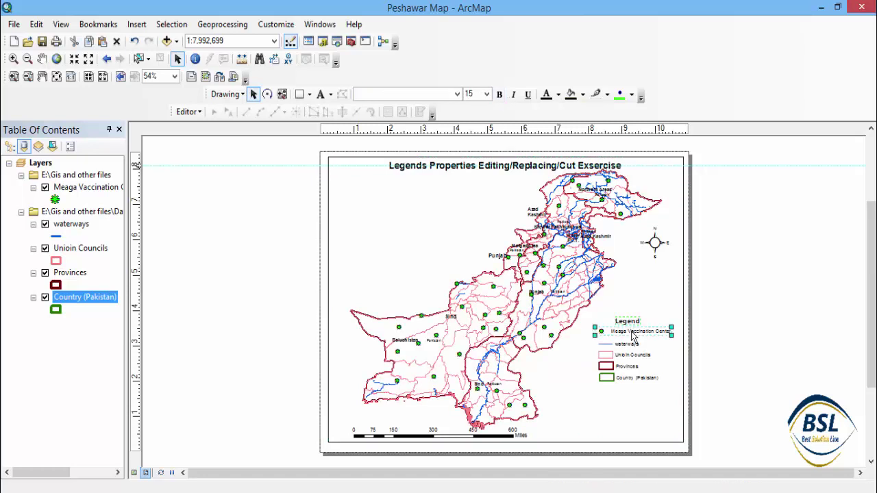
shift+click(629, 345)
shift+click(631, 356)
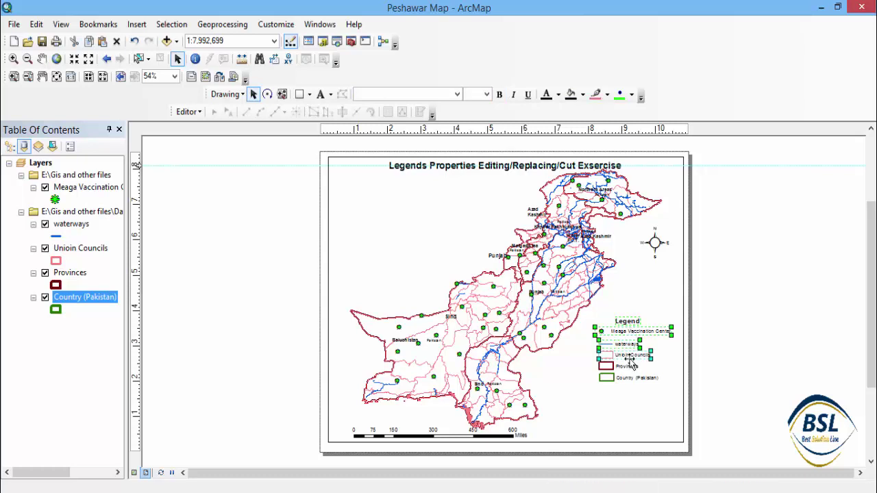
shift+click(627, 367)
shift+click(630, 379)
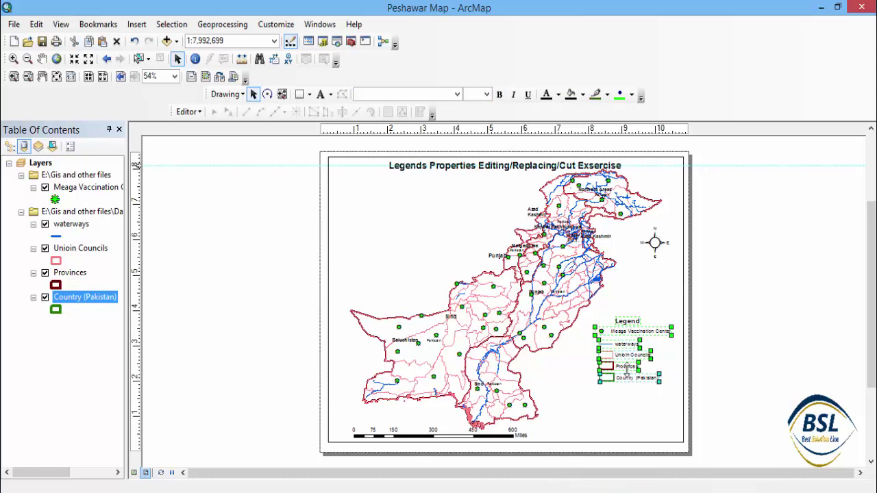
right_click(622, 347)
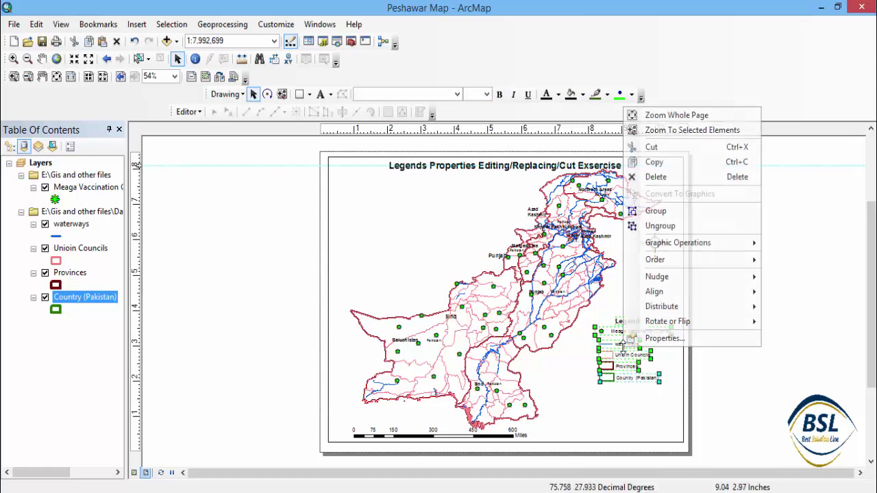
click(656, 211)
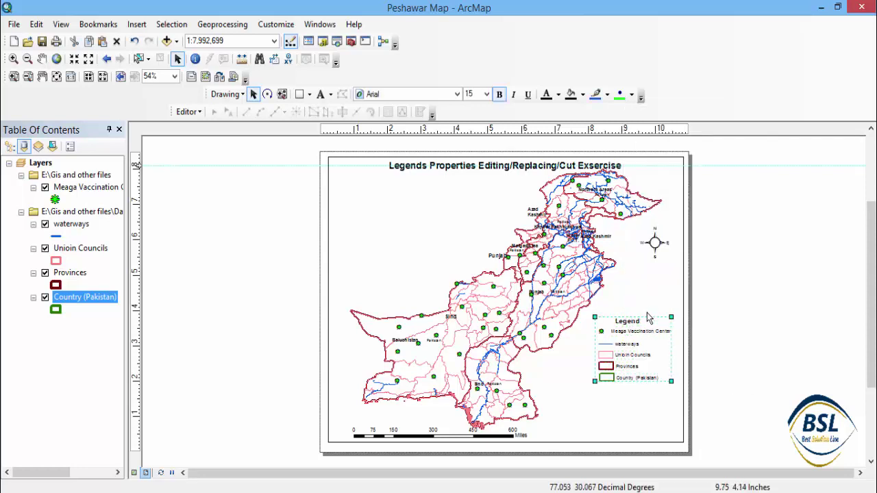
- Nudge the grouped legend slightly lower beside the map
click(648, 353)
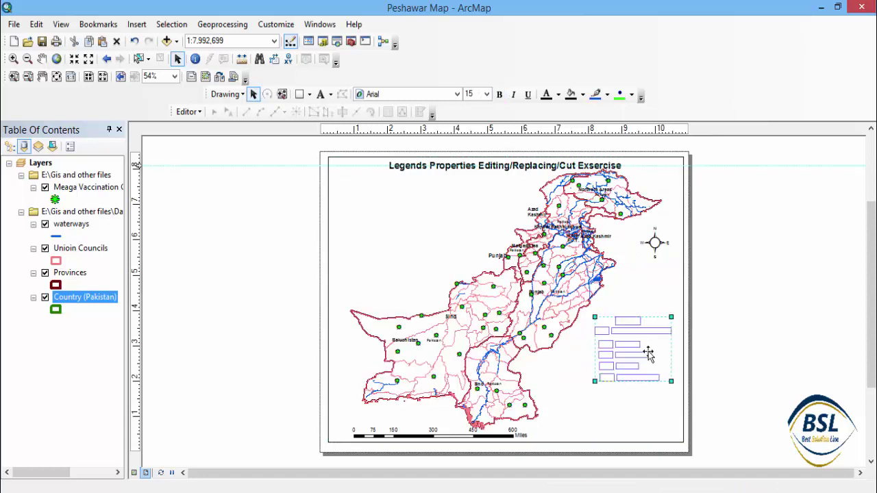
drag(648, 353, 651, 378)
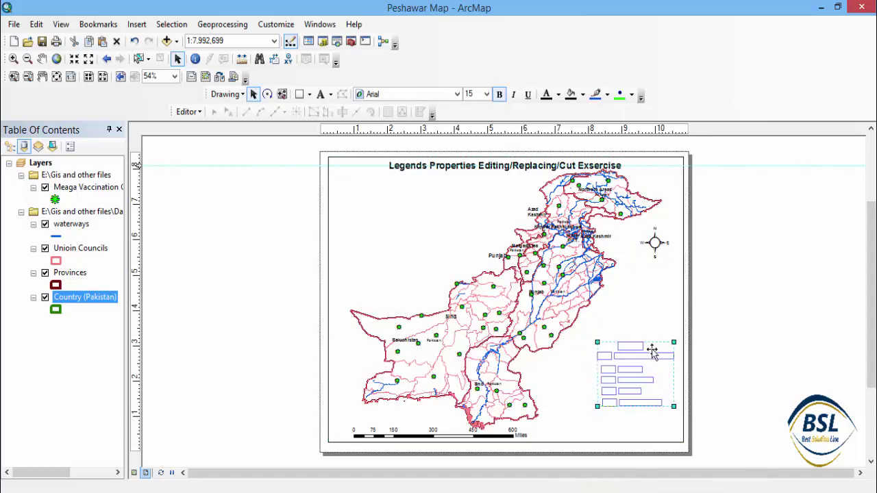
key(ctrl+z)
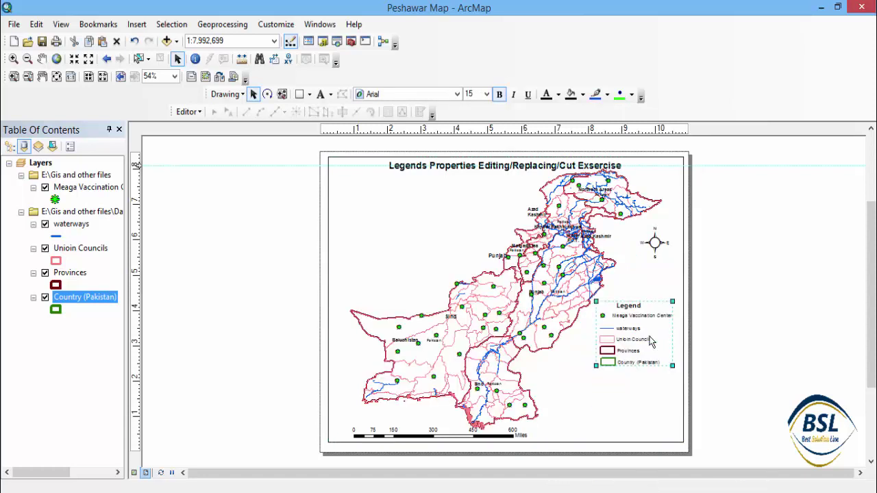
drag(651, 342, 650, 355)
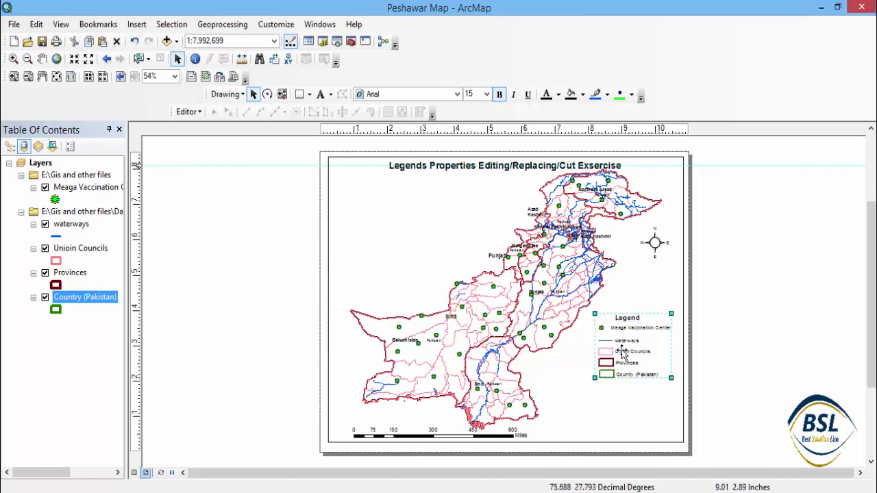
click(560, 364)
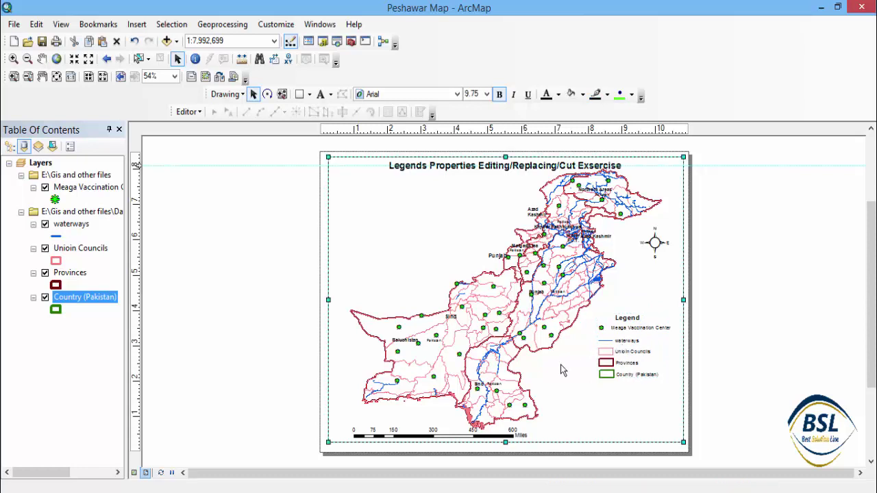
click(431, 169)
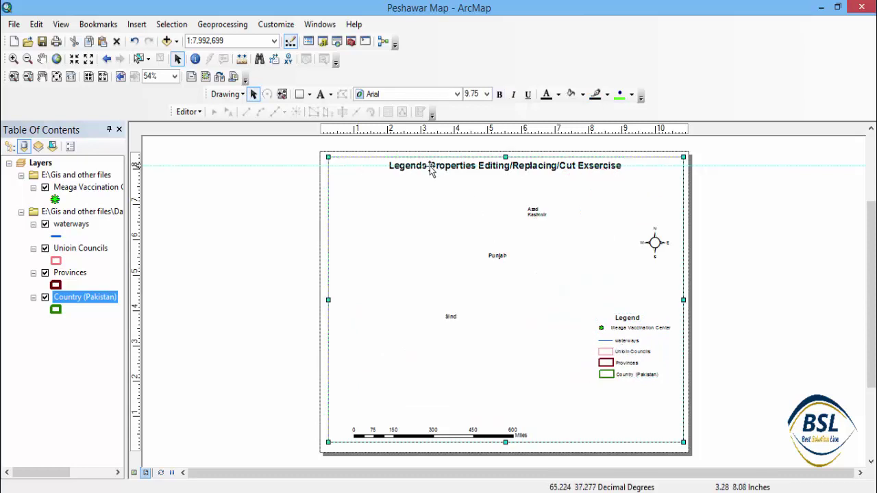
- Review the map title's size, position and Arial 20 text settings, and apply them
double_click(431, 168)
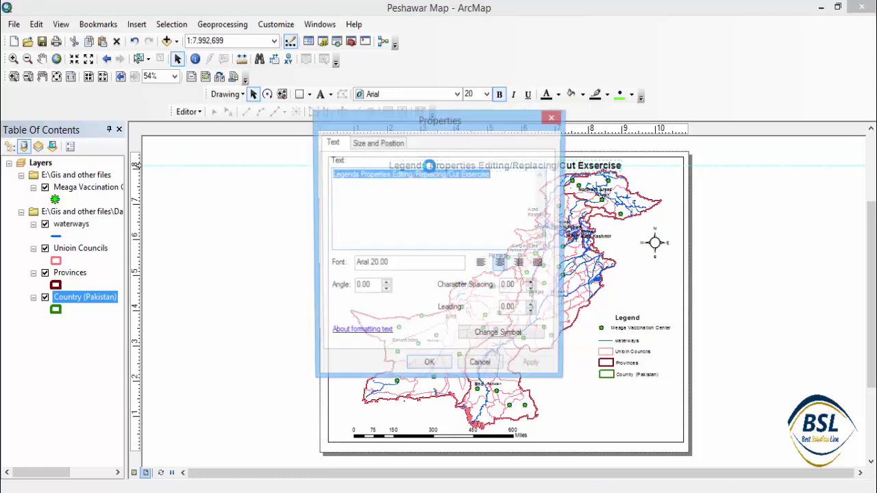
click(364, 145)
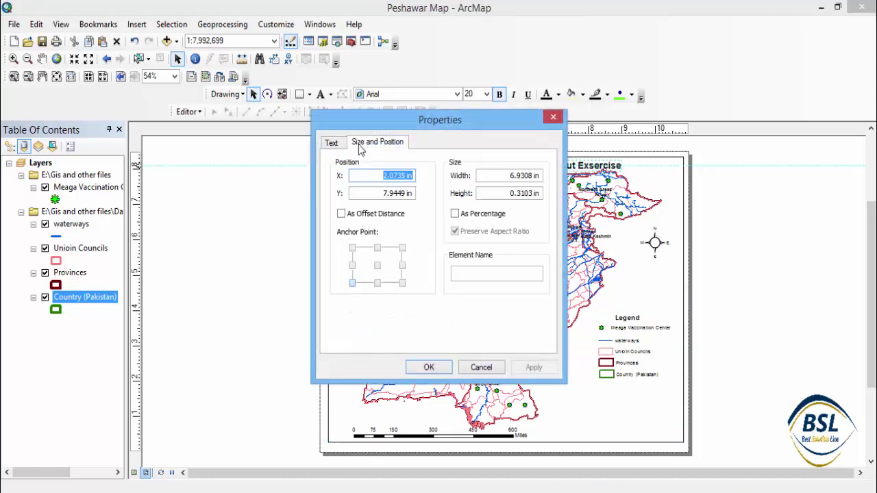
click(339, 143)
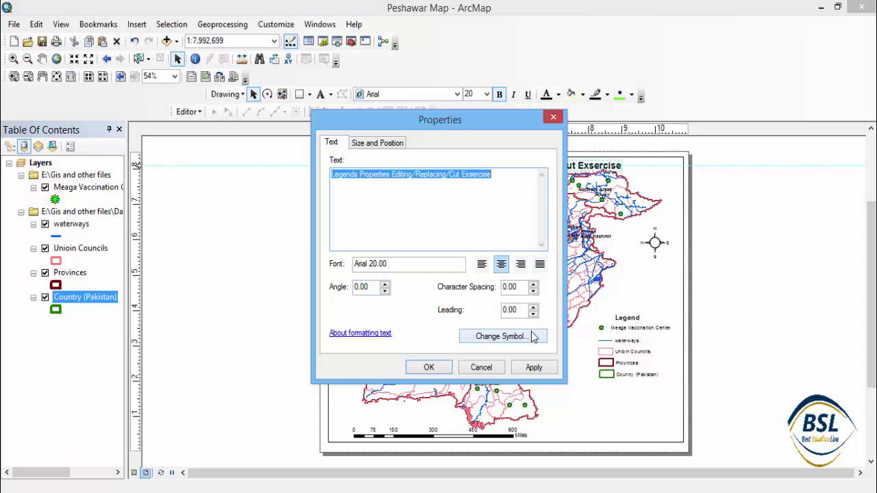
click(534, 368)
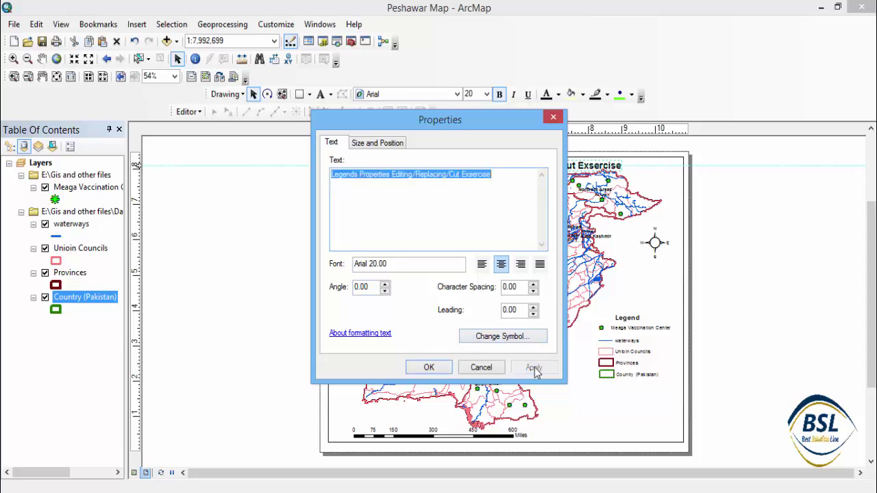
click(438, 370)
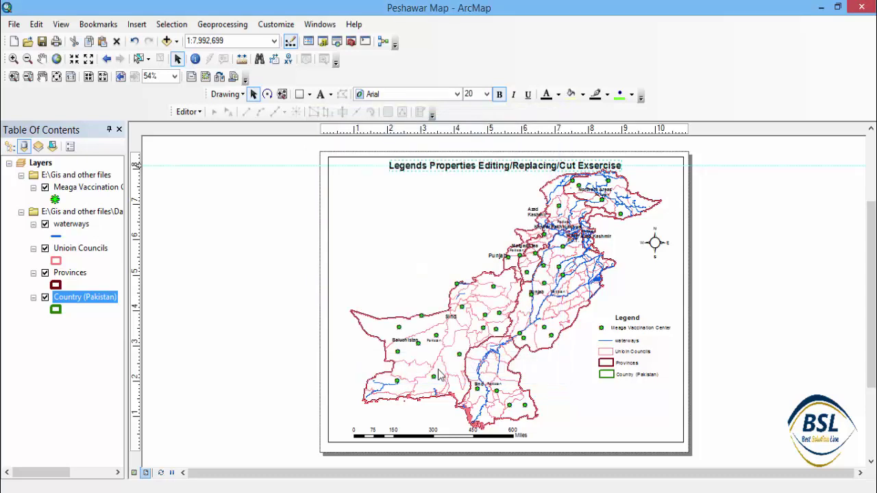